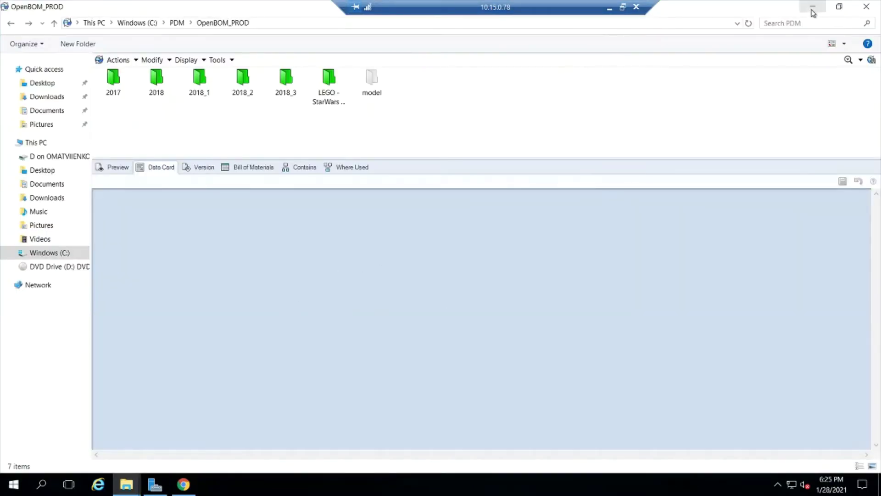
Add a new folder to the OpenBOM_PROD vault and name it model_new
left_click(69, 45)
type("model")
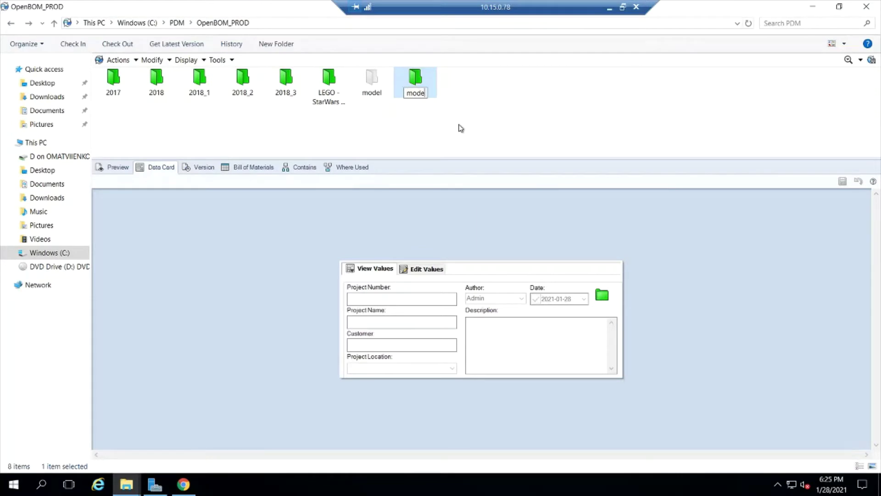
type("_new")
key("Return")
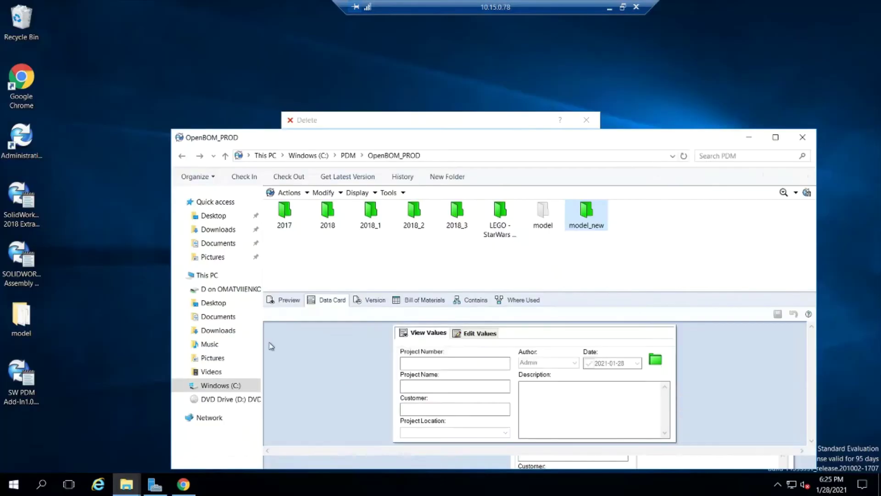
Shrink the vault window and close the delete error message behind it
left_click(839, 6)
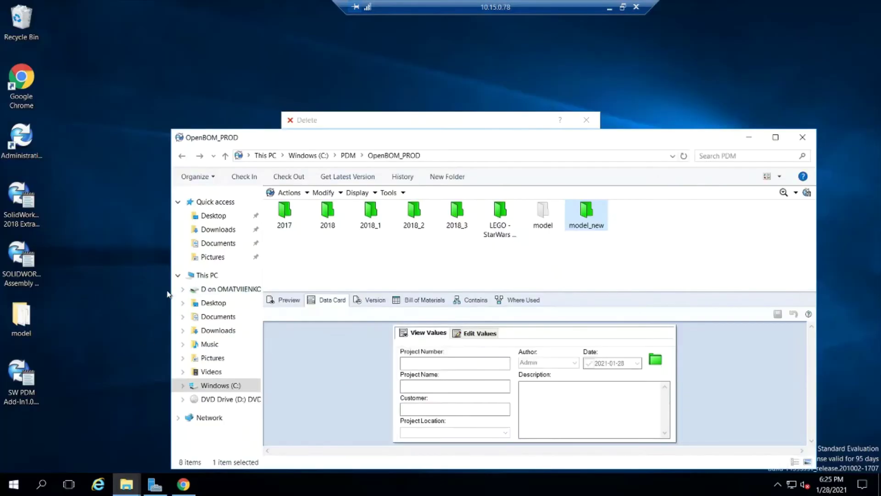
left_click_drag(171, 292, 402, 286)
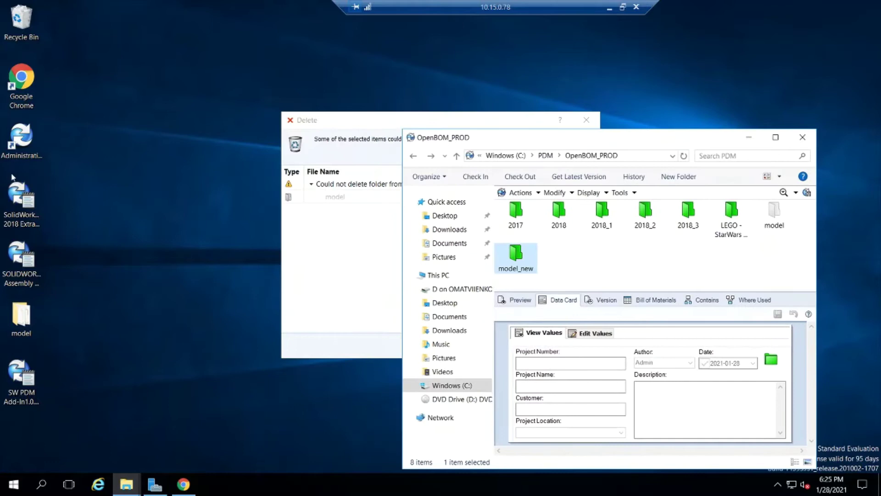
left_click(587, 120)
Copy all seven files from the desktop model folder into model_new, then open model_new maximized
left_click(21, 329)
double_click(20, 329)
key("ctrl+a")
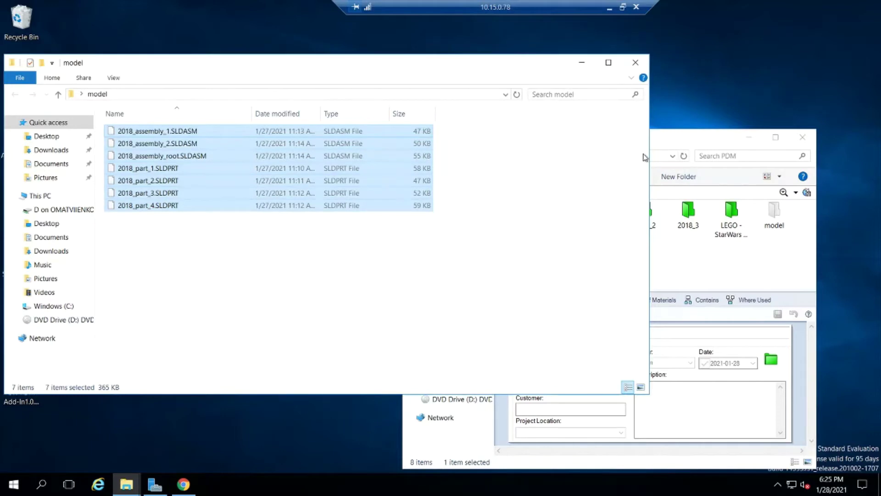
left_click_drag(652, 152, 343, 154)
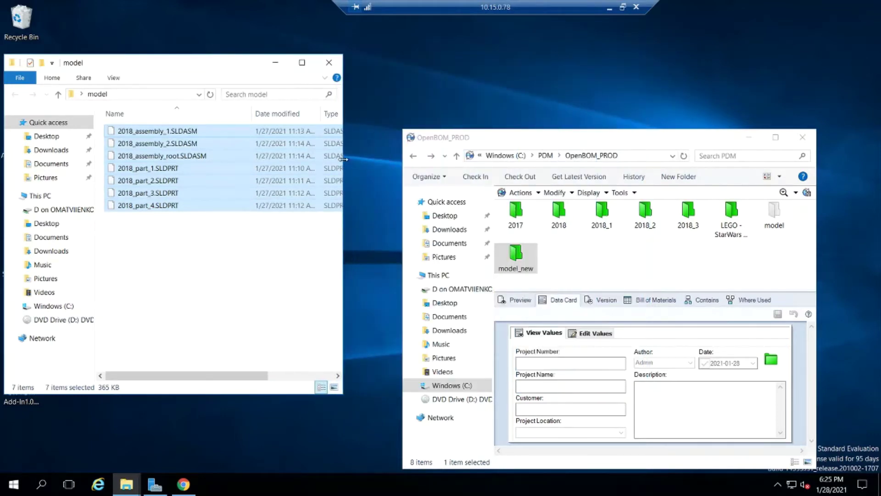
left_click_drag(151, 206, 514, 266)
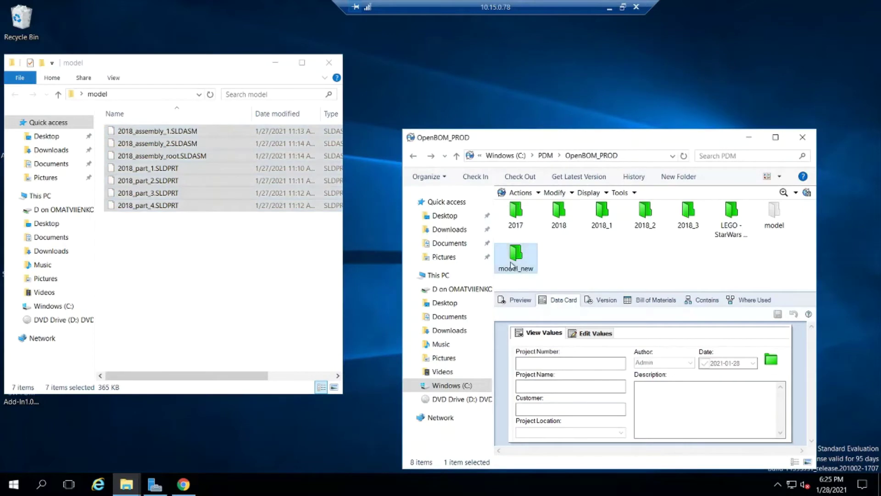
double_click(515, 260)
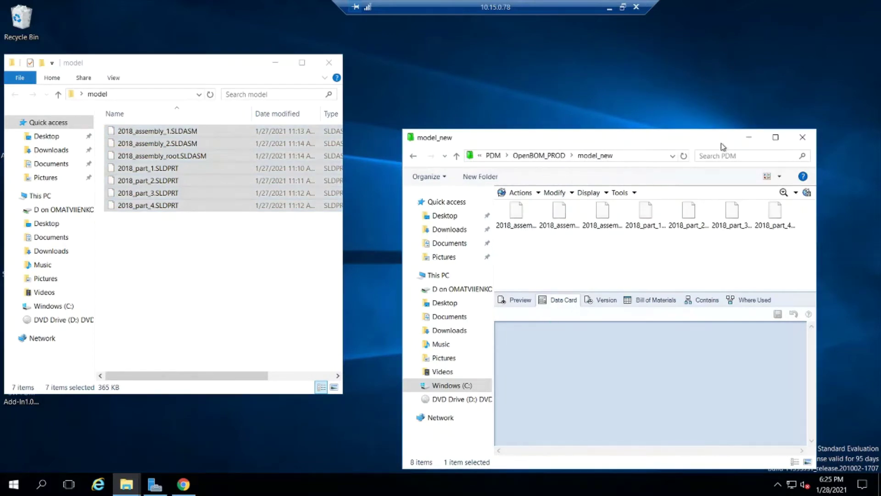
left_click(776, 137)
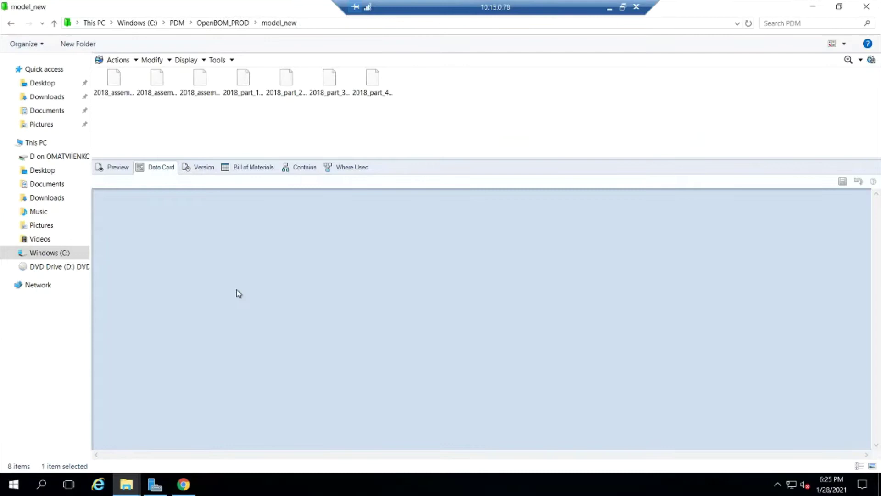
Review 2018_assembly_root.SLDASM's version history and empty bill of materials, then return to its data card
left_click(197, 82)
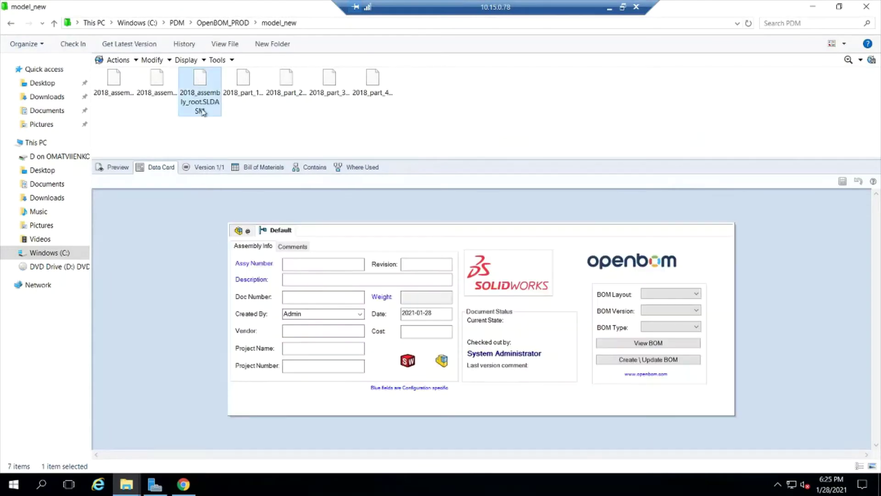
left_click(341, 335)
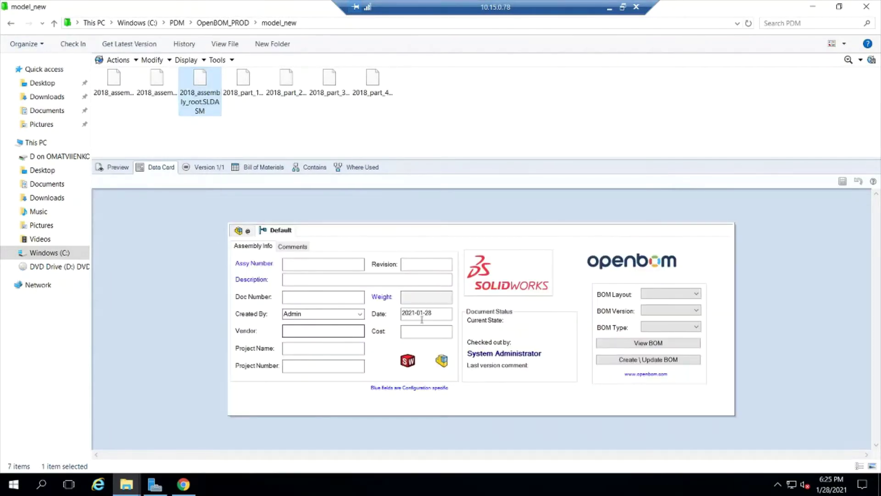
left_click(201, 167)
left_click(275, 167)
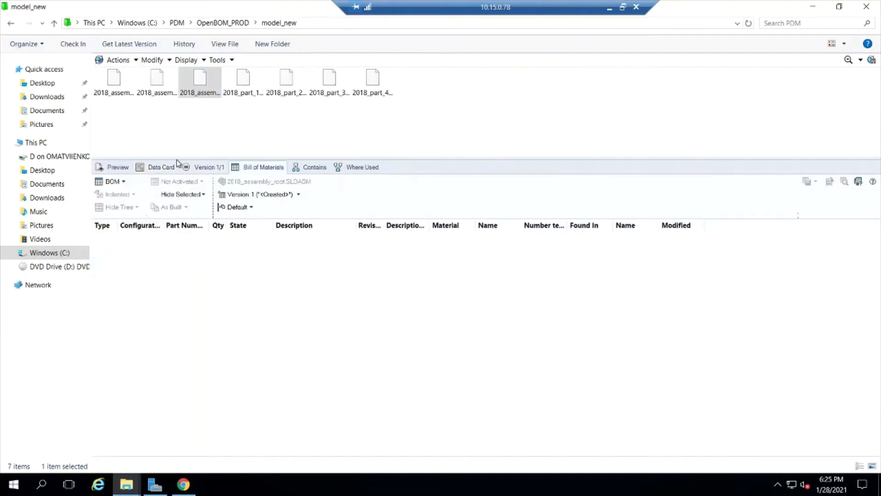
left_click(156, 167)
Check in the root assembly together with all its subassemblies and parts
right_click(200, 78)
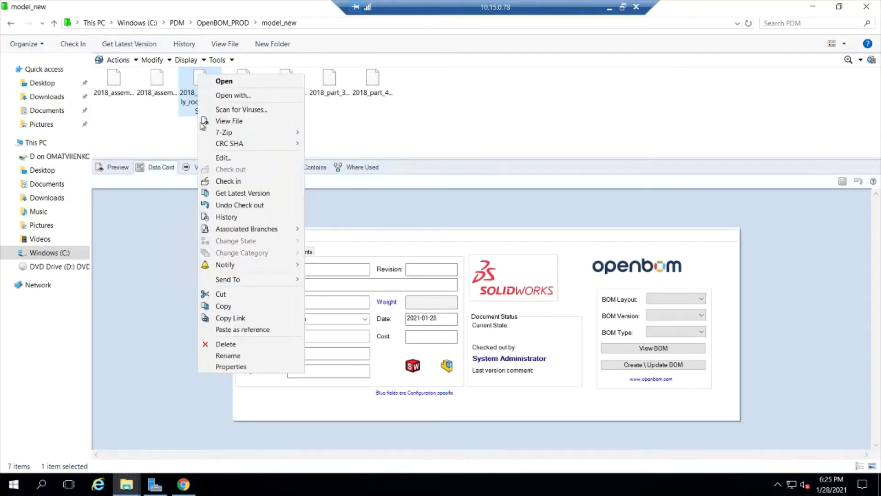
left_click(219, 181)
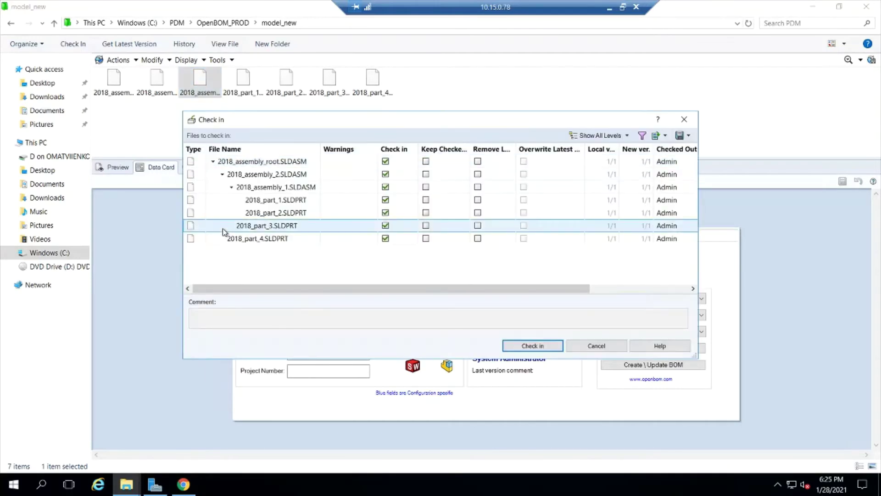
left_click(555, 344)
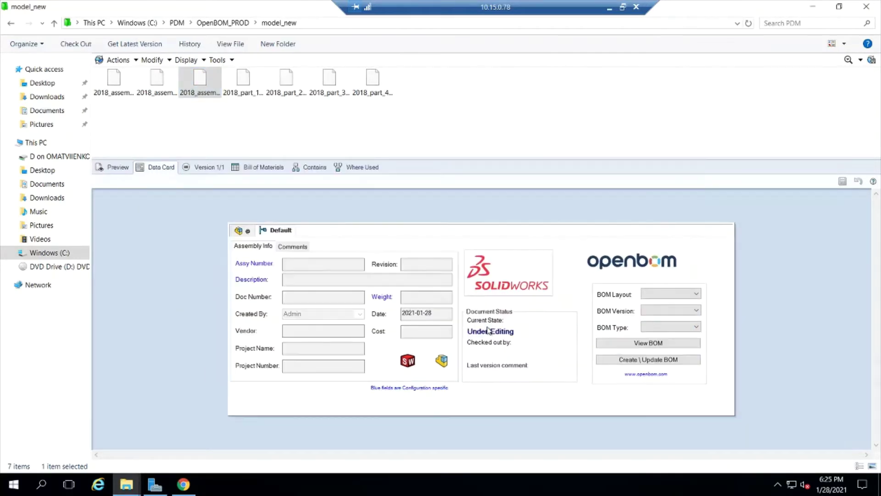
Check the root assembly back out and view its six-component bill of materials
right_click(205, 89)
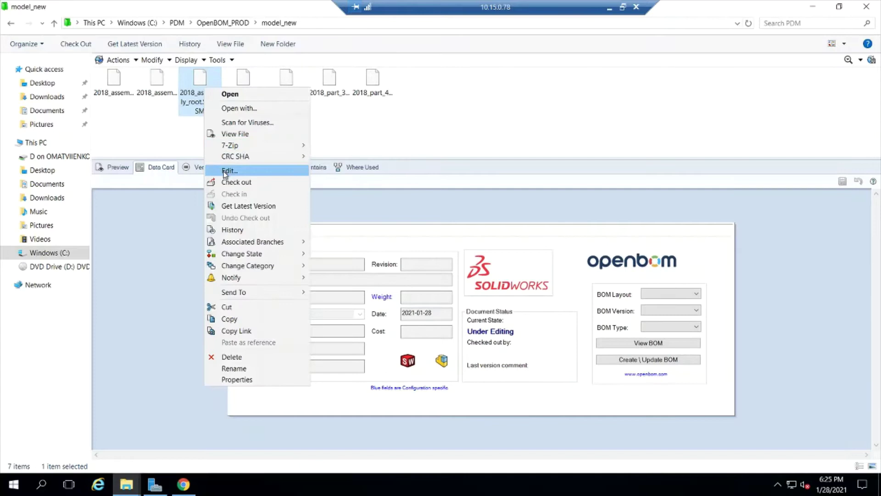
left_click(231, 182)
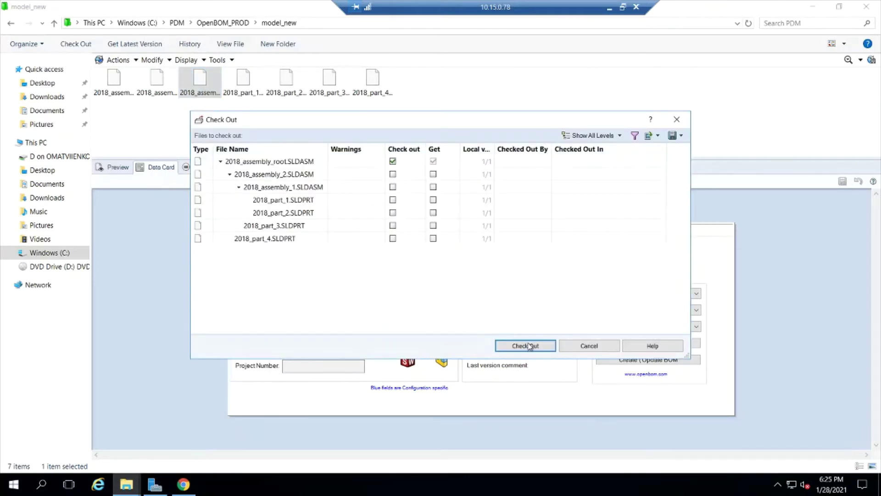
left_click(530, 346)
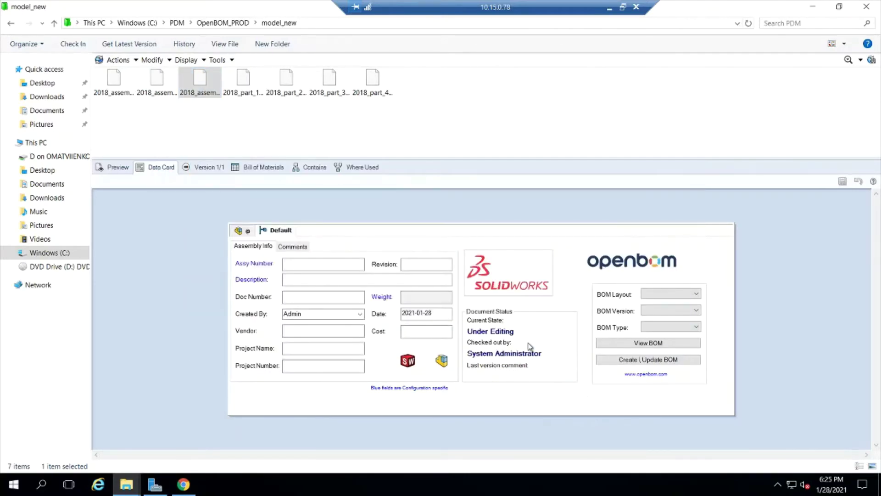
left_click(261, 166)
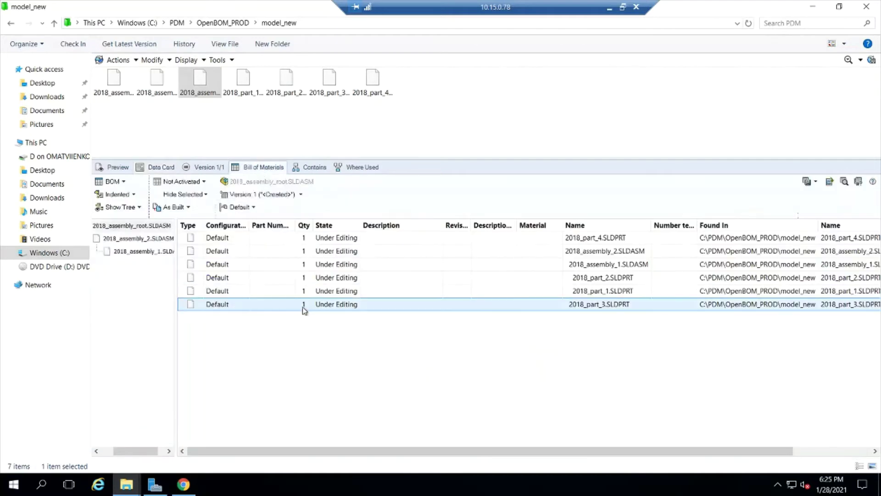
Set BOM layout to BOM, version 1, type Single level BOM, and export to OpenBOM
left_click(162, 167)
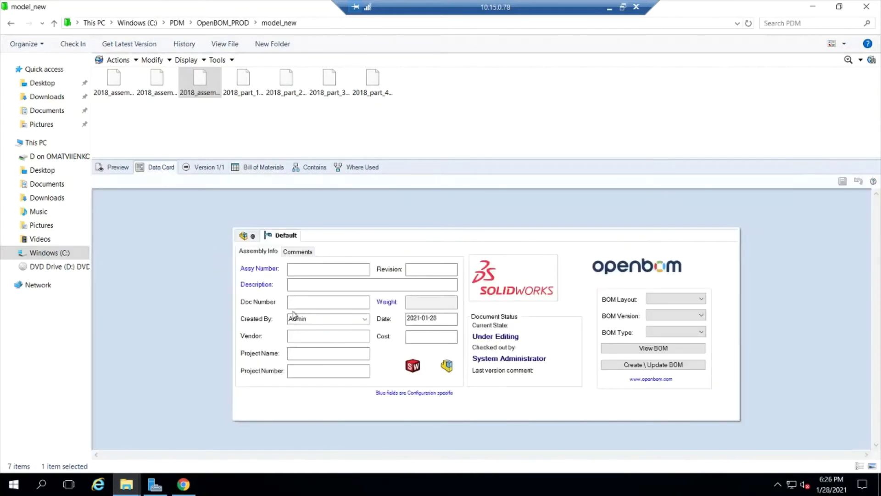
left_click(675, 299)
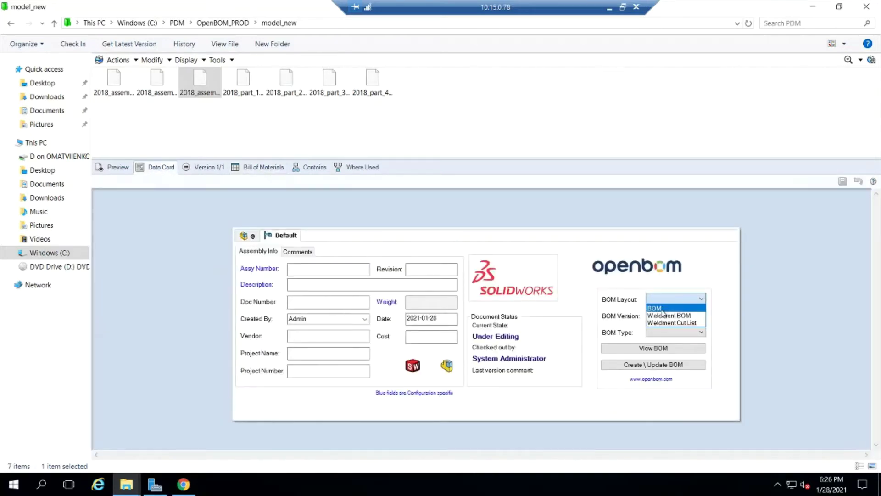
left_click(670, 316)
left_click(672, 317)
left_click(668, 329)
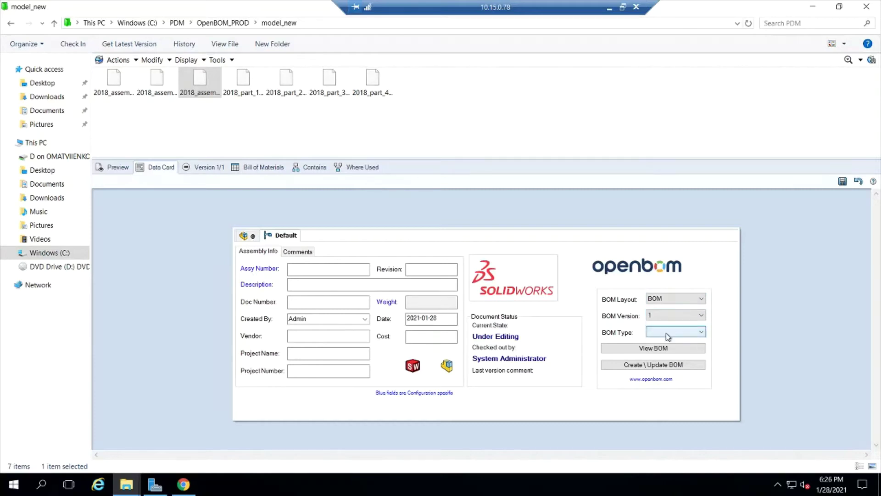
left_click(665, 333)
left_click(664, 342)
left_click(654, 366)
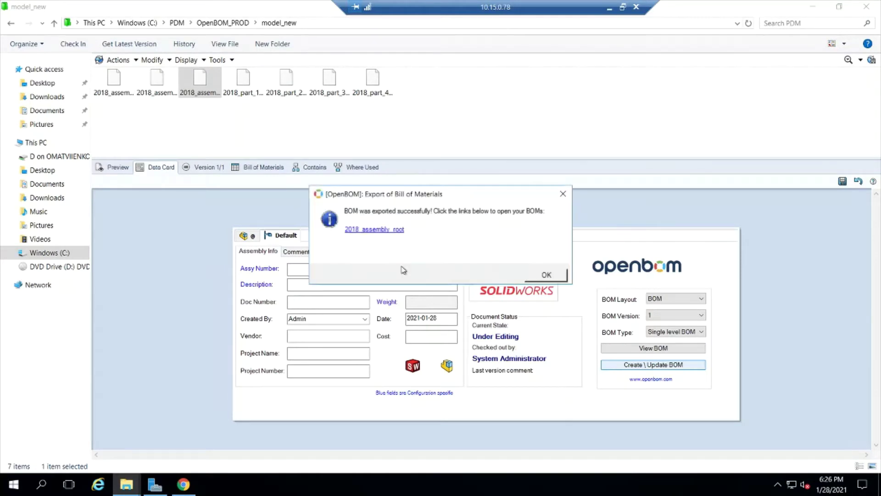
Open the exported 2018_assembly_root BOM in OpenBOM and widen its Part Number column
left_click(371, 231)
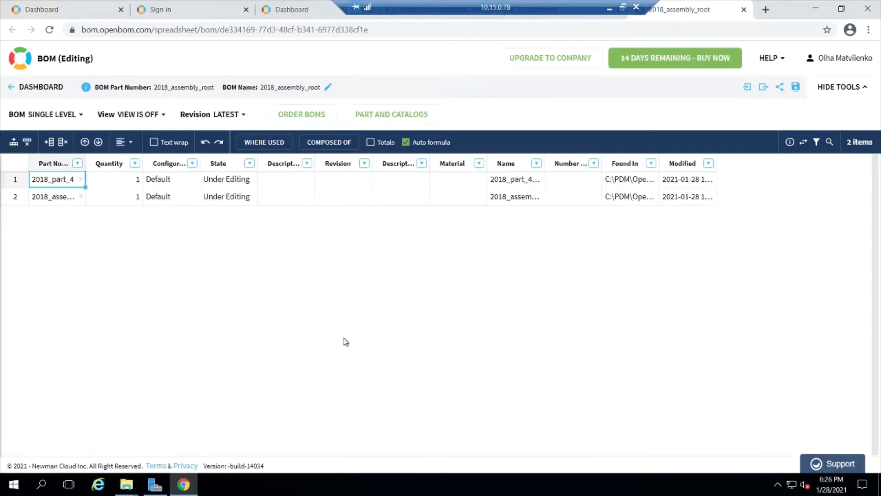
left_click(54, 198)
left_click_drag(84, 157, 137, 158)
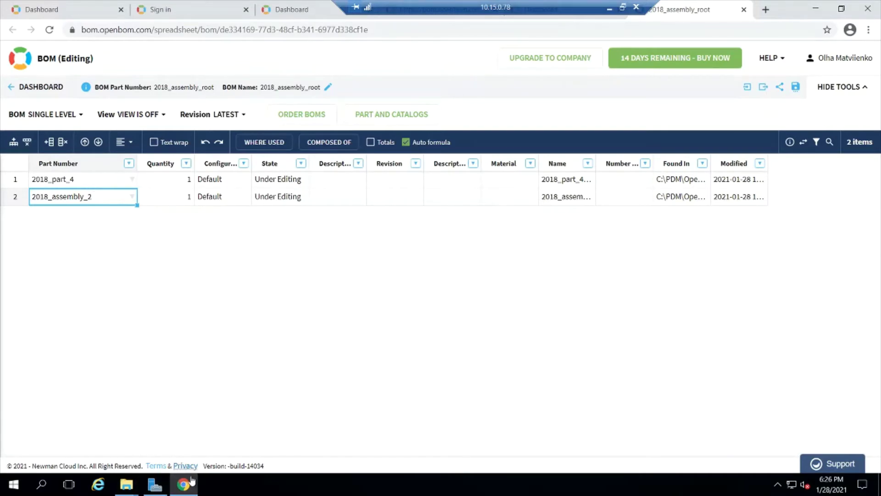
Return to the model_new vault window and close the export success message
mouse_move(126, 484)
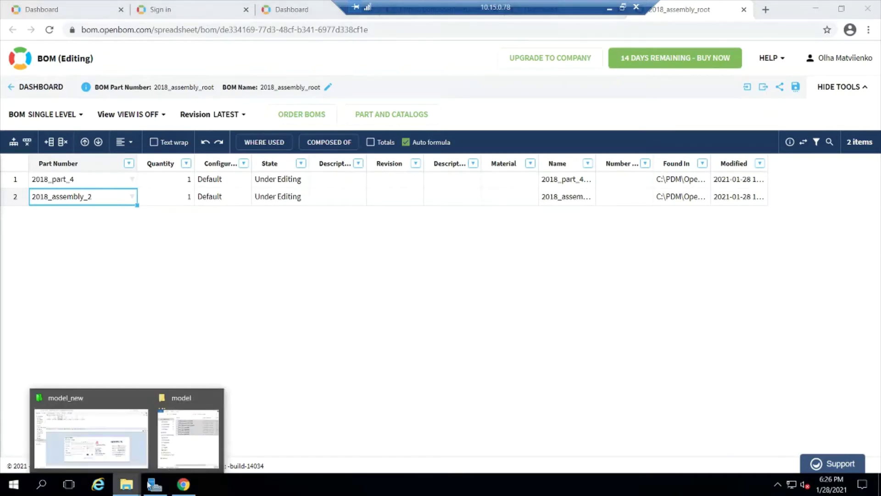
left_click(107, 442)
left_click(555, 274)
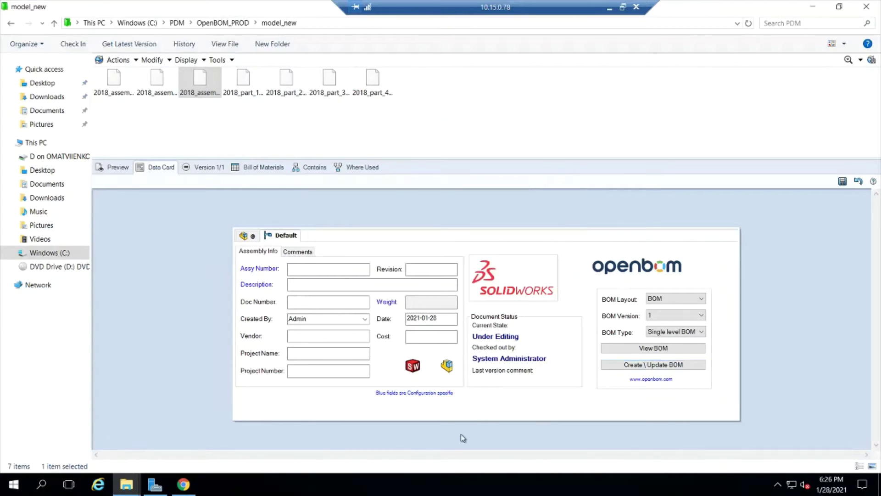
Change the BOM type to Part list and re-export the root assembly's BOM to OpenBOM
left_click(700, 332)
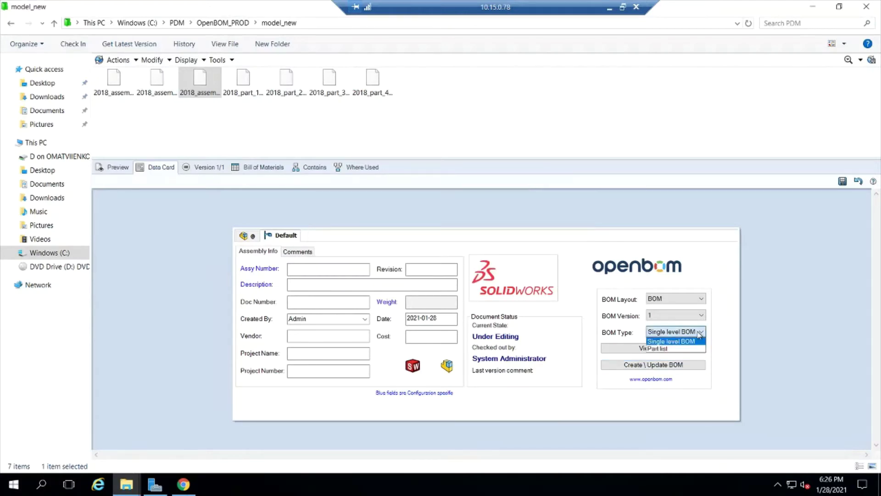
left_click(661, 348)
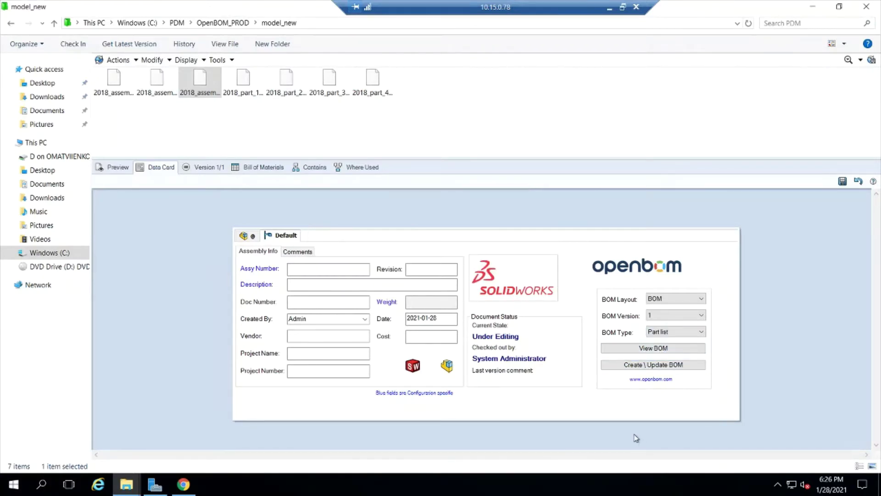
left_click(635, 368)
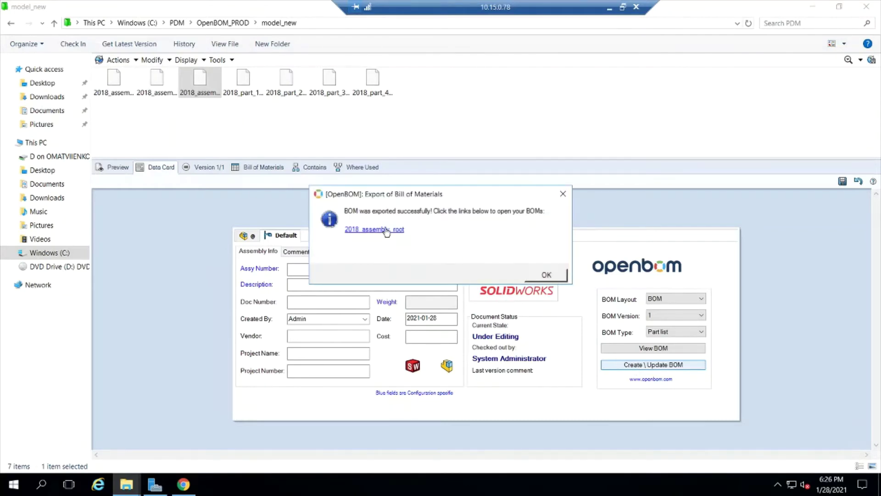
Open the exported part list BOM in OpenBOM, showing 2018_part_1 through 2018_part_4
left_click(387, 229)
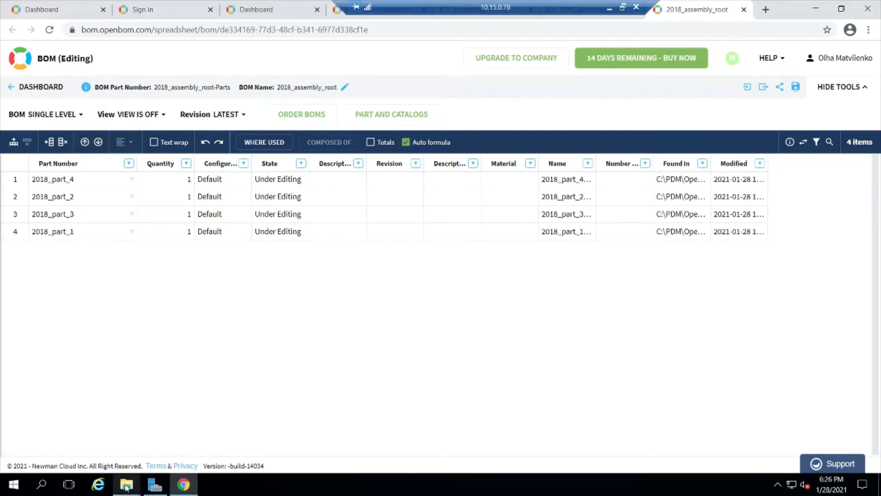
Back in the vault, dismiss the export message, select 2018_part_4 and save pending data card changes
mouse_move(126, 487)
left_click(113, 457)
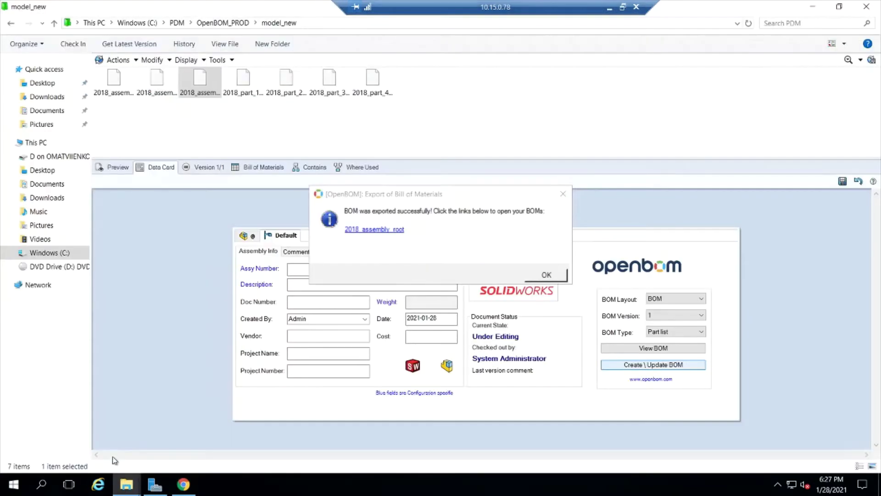
left_click(561, 274)
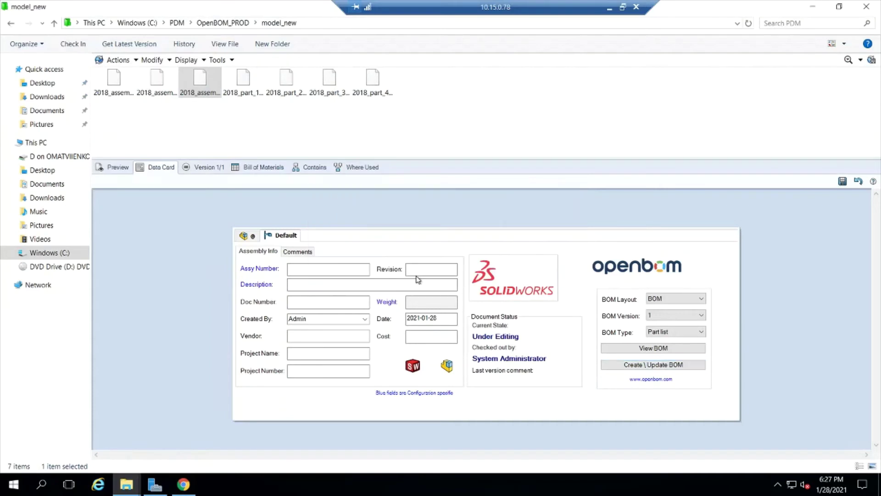
left_click(383, 129)
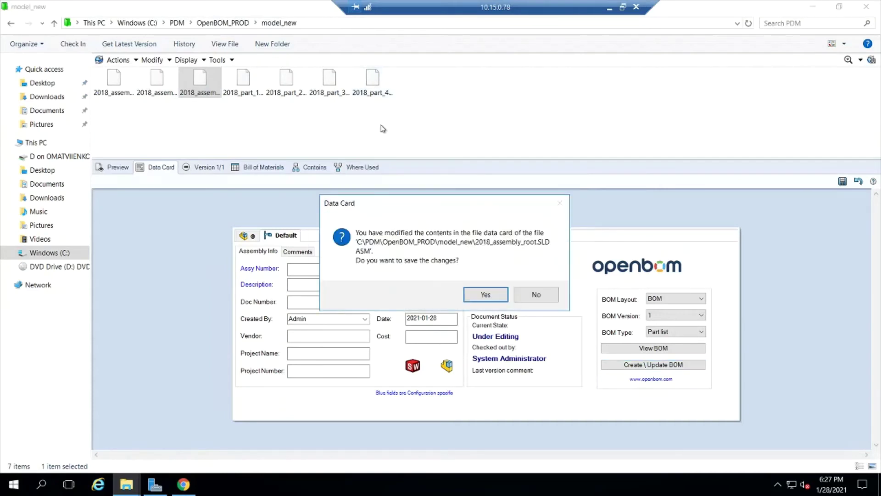
left_click(487, 294)
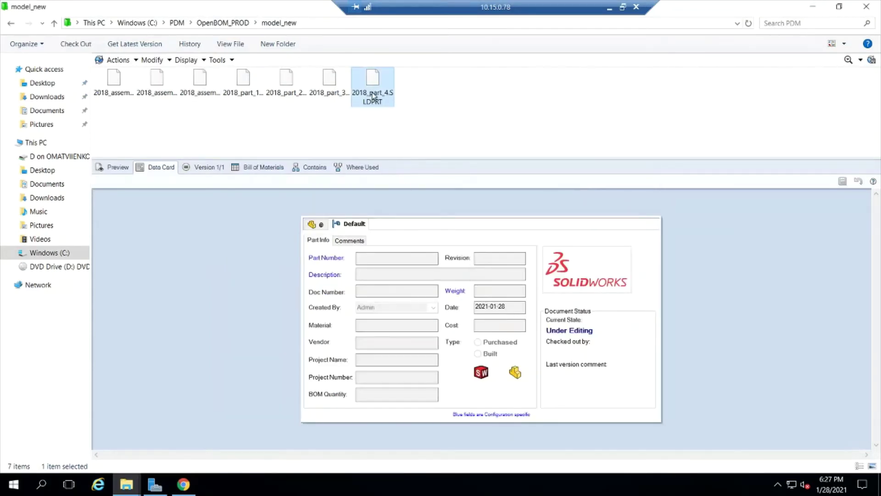
Check out 2018_part_4 and save its description as 'test description for part 4'
right_click(372, 96)
left_click(415, 188)
left_click(375, 275)
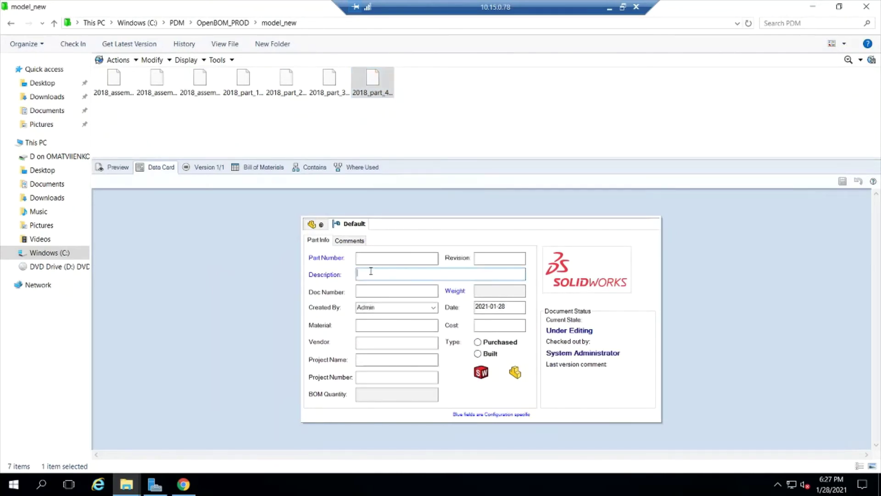
type("test description for part 4")
left_click(843, 181)
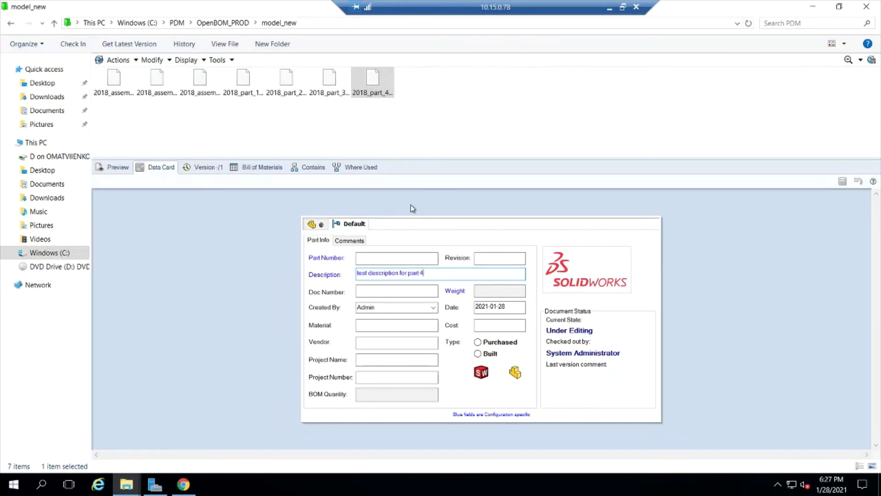
Check 2018_part_4 back in as version 2
right_click(370, 86)
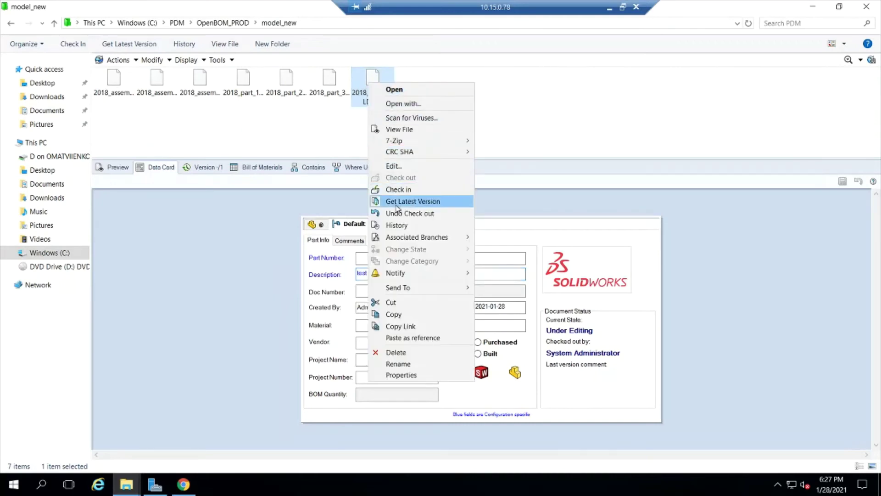
left_click(405, 194)
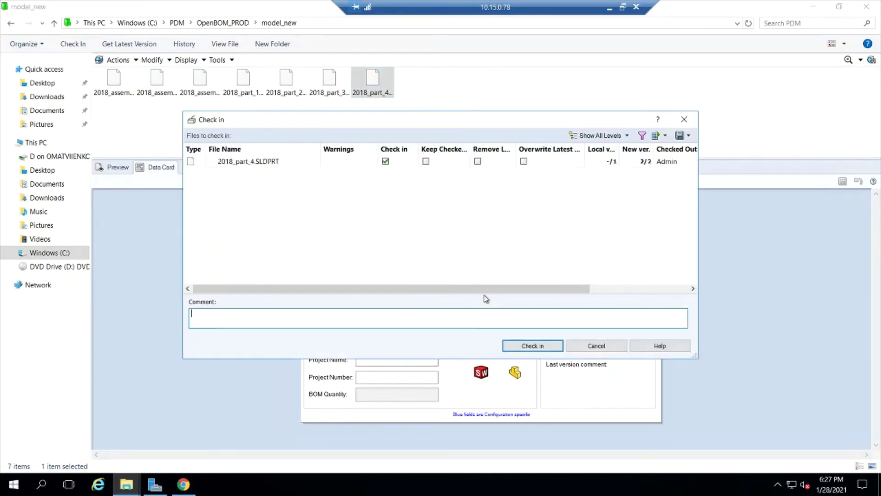
left_click(532, 346)
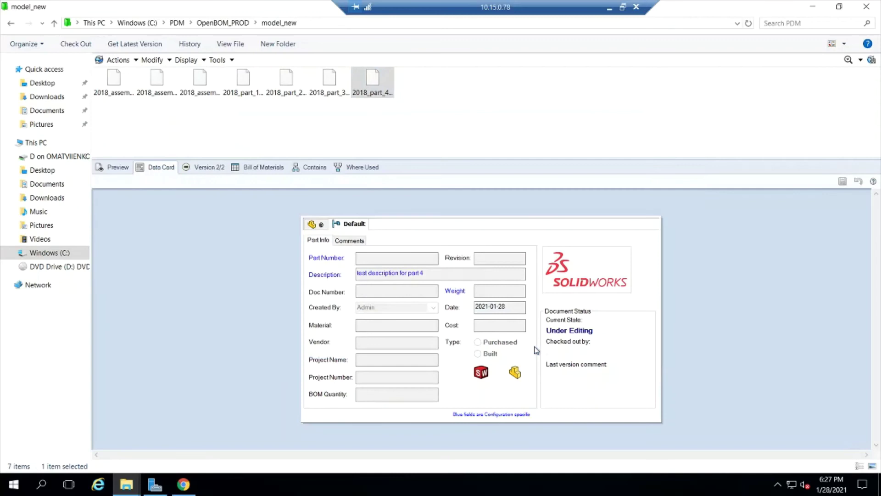
Select 2018_assembly_root and switch its bill of materials view from As Built to Latest
left_click(243, 83)
left_click(206, 88)
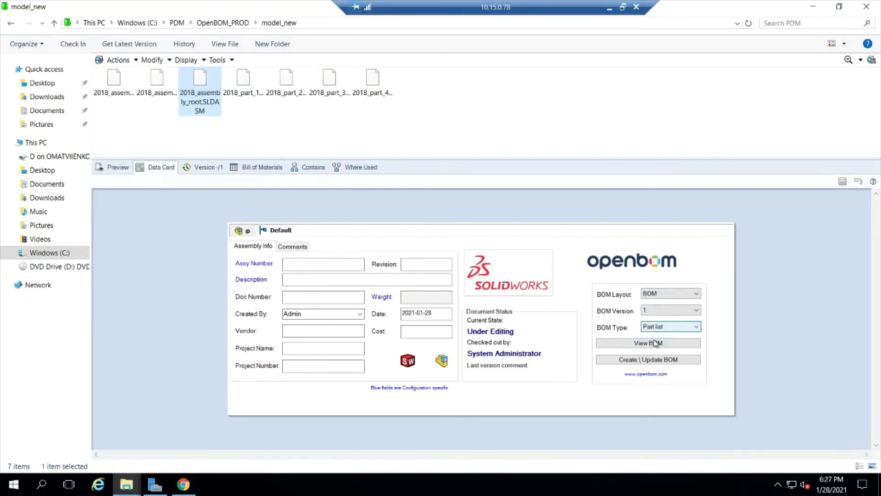
left_click(255, 168)
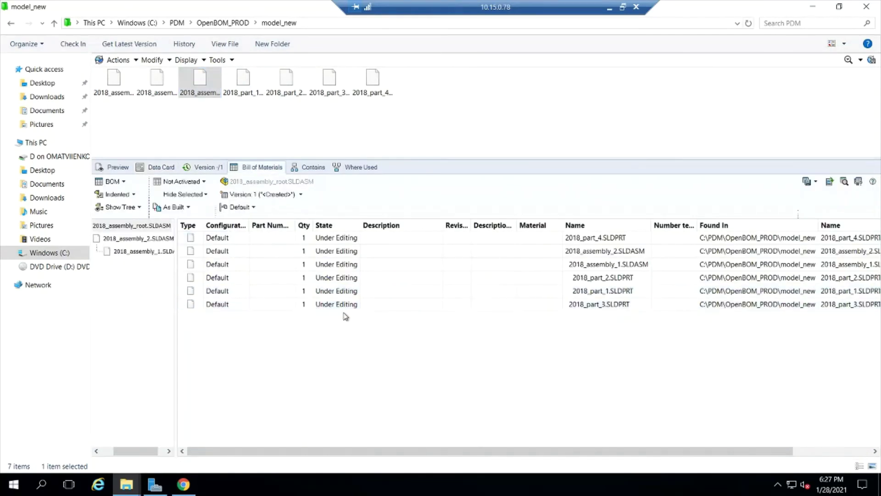
left_click(186, 207)
left_click(177, 231)
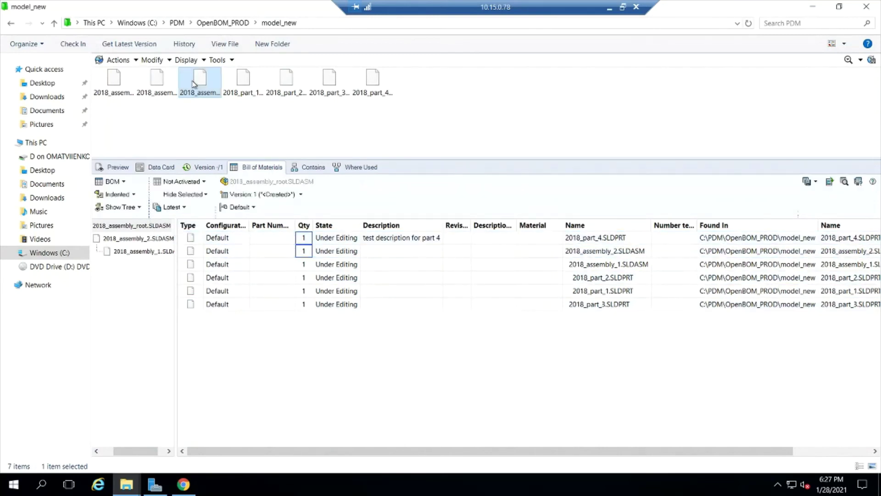
left_click(160, 168)
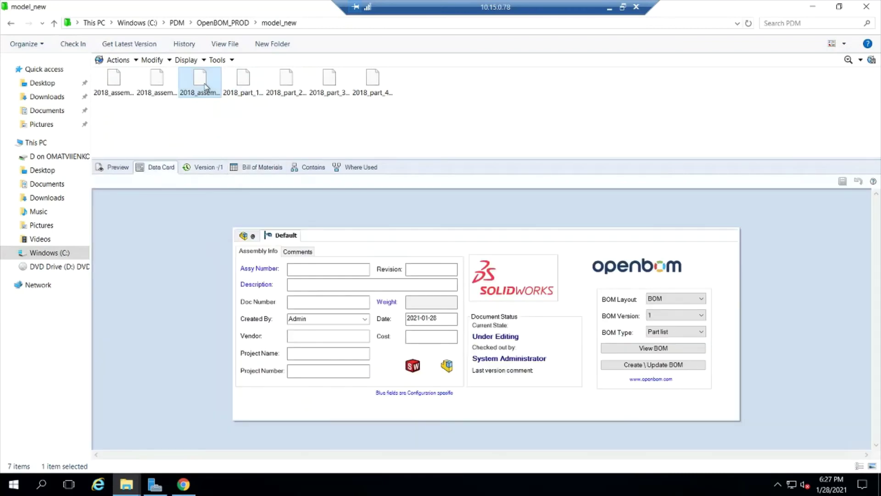
Check in the root assembly as version 2 and review its updated bill of materials
right_click(205, 87)
left_click(230, 188)
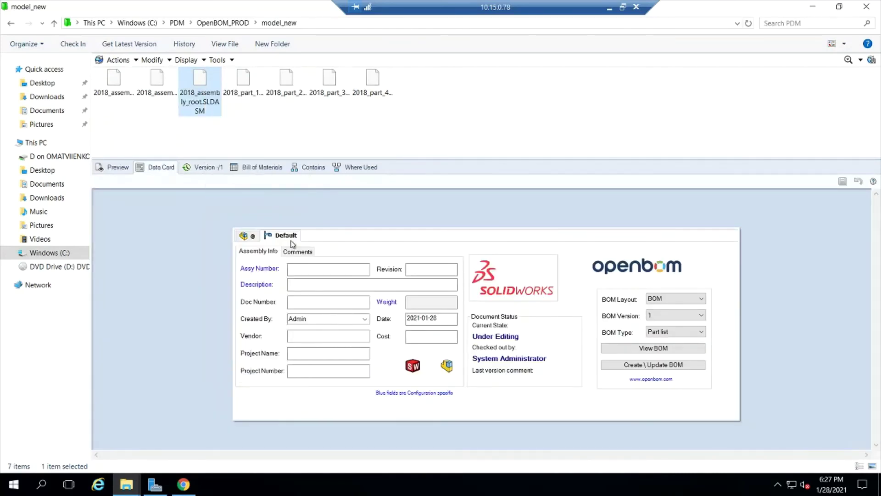
left_click(537, 347)
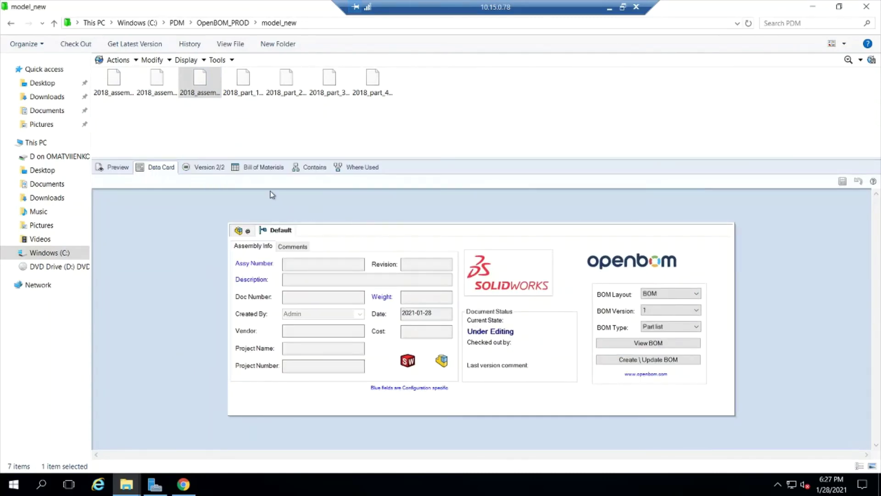
left_click(259, 168)
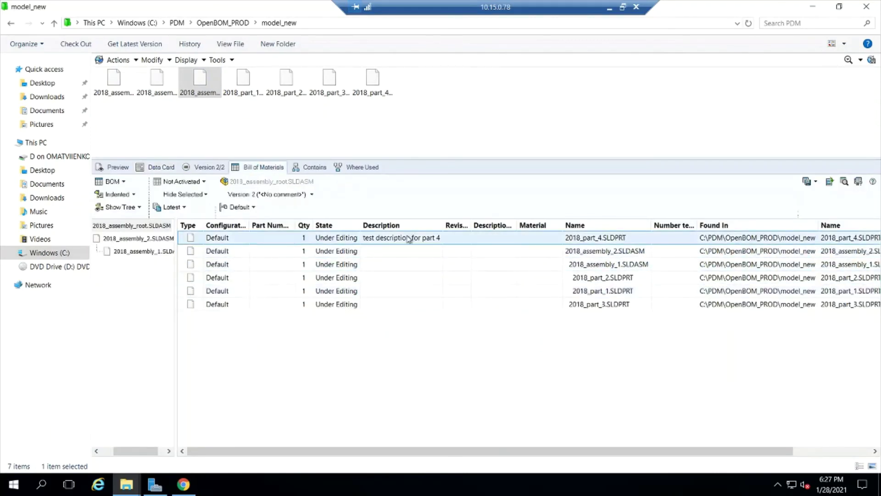
left_click(164, 166)
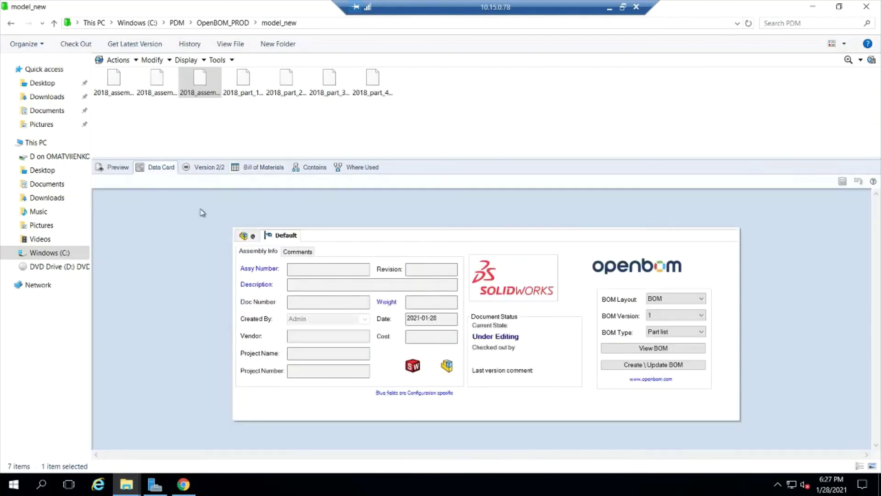
Export the root assembly's BOM to OpenBOM, then re-export it as BOM version 2
left_click(642, 366)
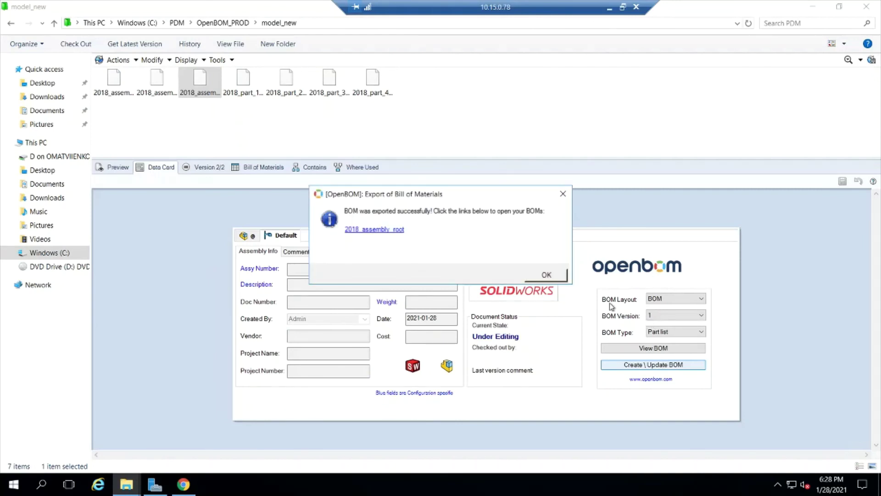
left_click(560, 276)
left_click(666, 314)
left_click(662, 333)
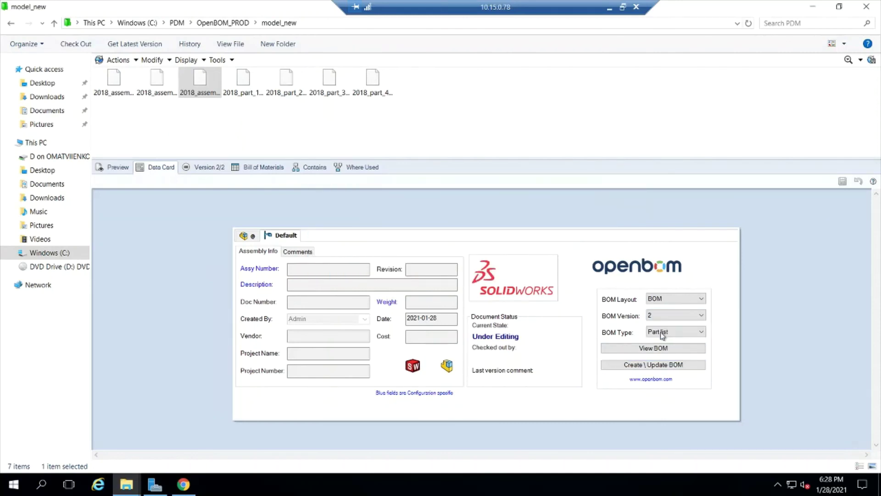
left_click(632, 365)
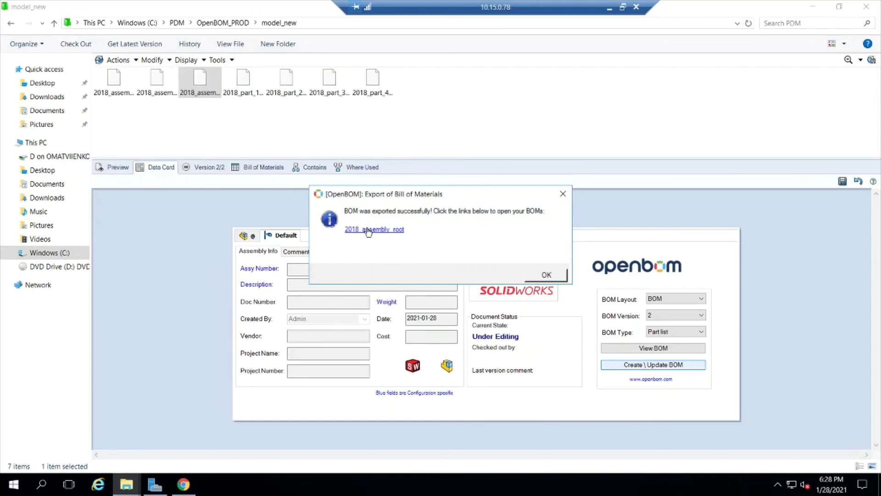
Open the 2018_assembly_root part list and widen Description to show 'test description for part 4'
left_click(365, 230)
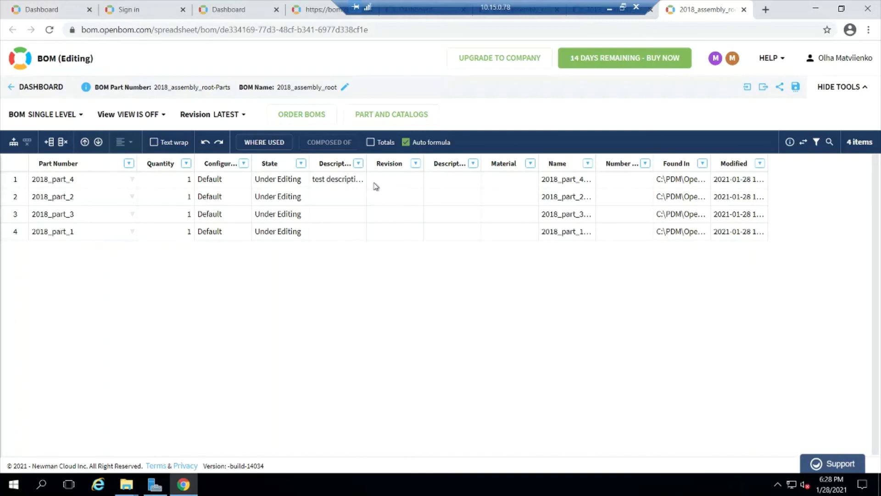
left_click(348, 181)
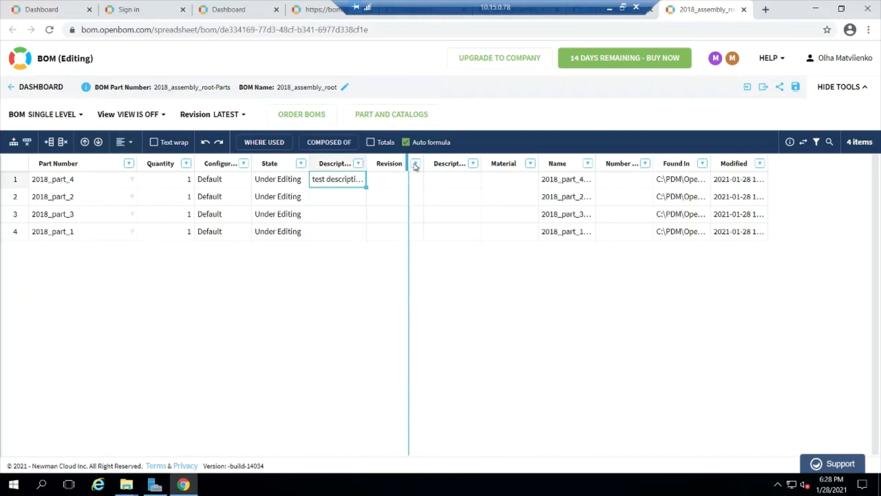
left_click_drag(416, 166, 419, 167)
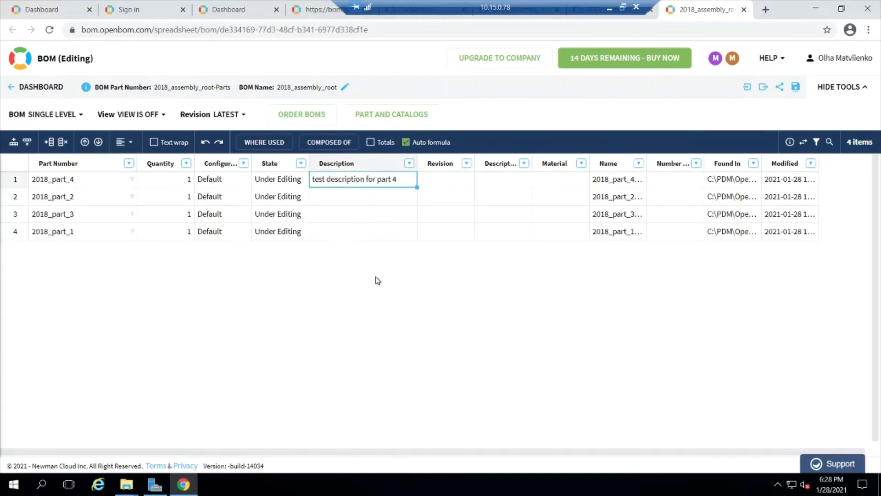